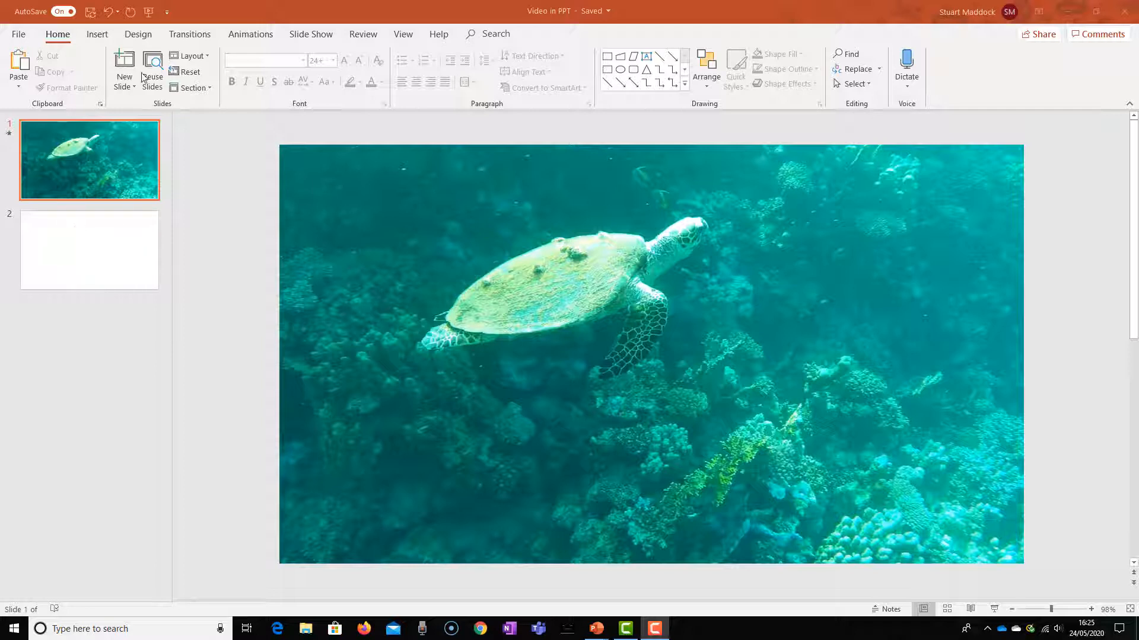
Dismiss the slide layout choices and go to the blank second slide
left_click(134, 89)
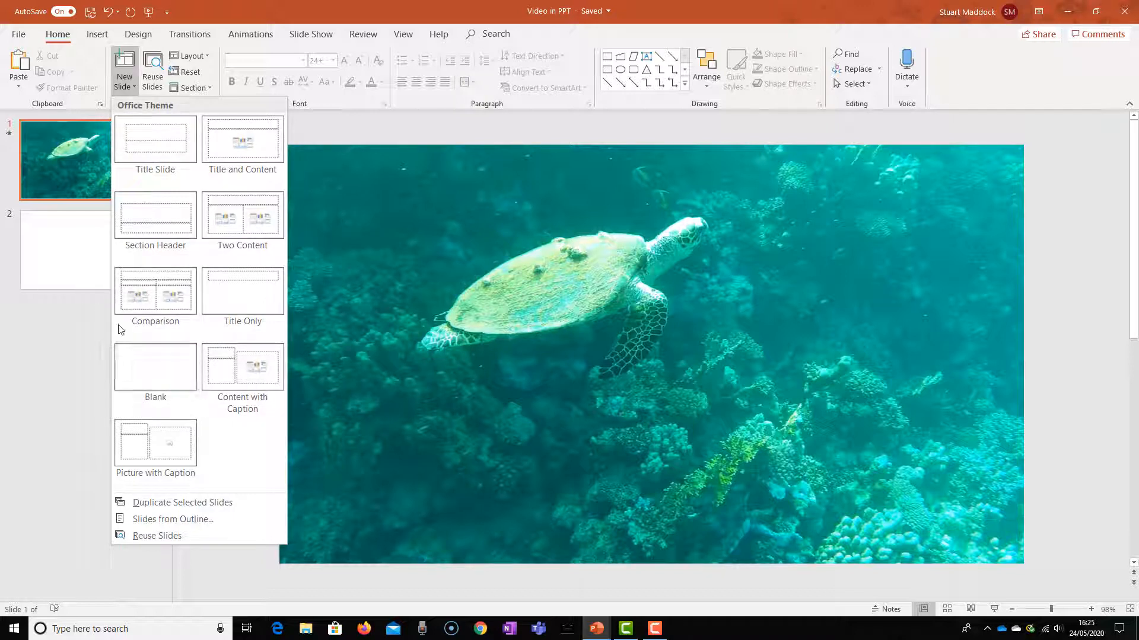
left_click(53, 267)
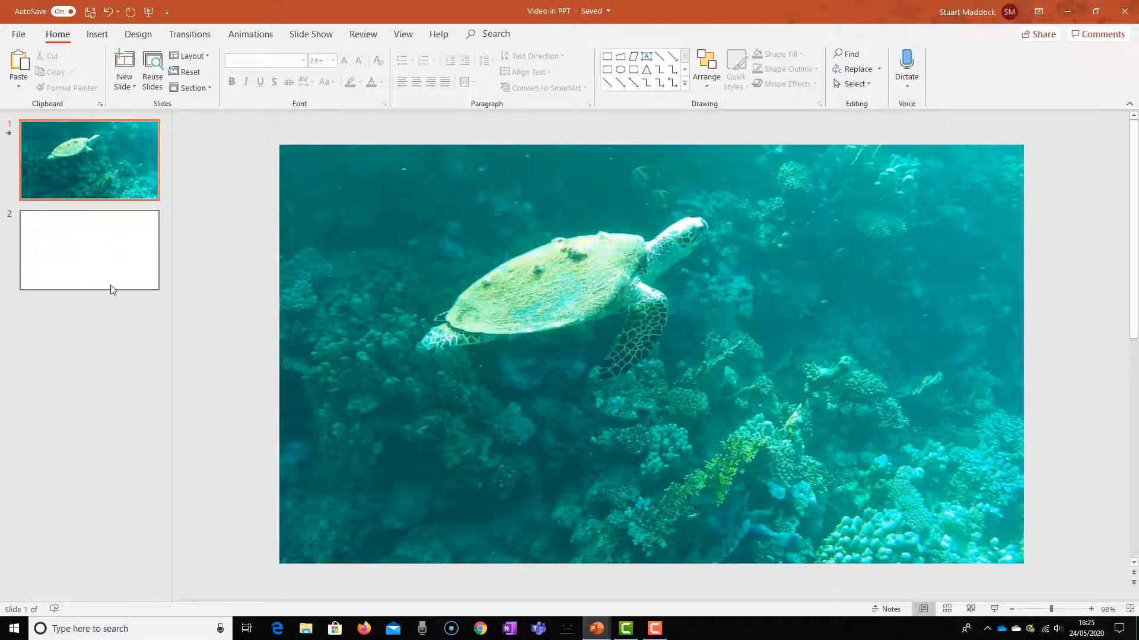
left_click(100, 259)
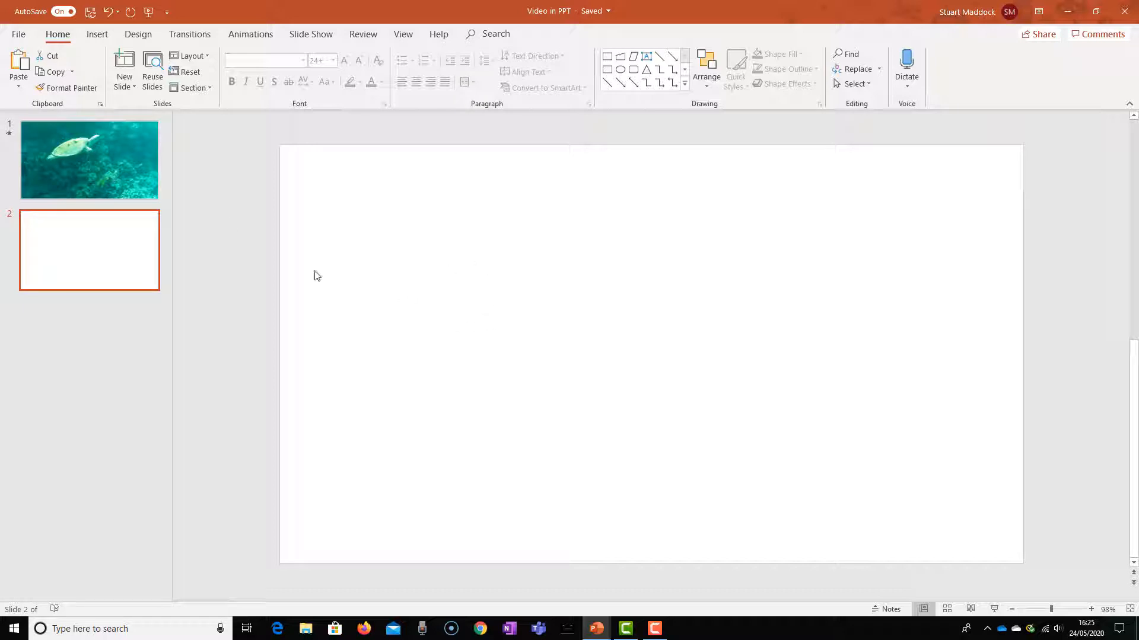
Choose the turtle video file IMG_0269 from this computer via Video on My PC
left_click(97, 36)
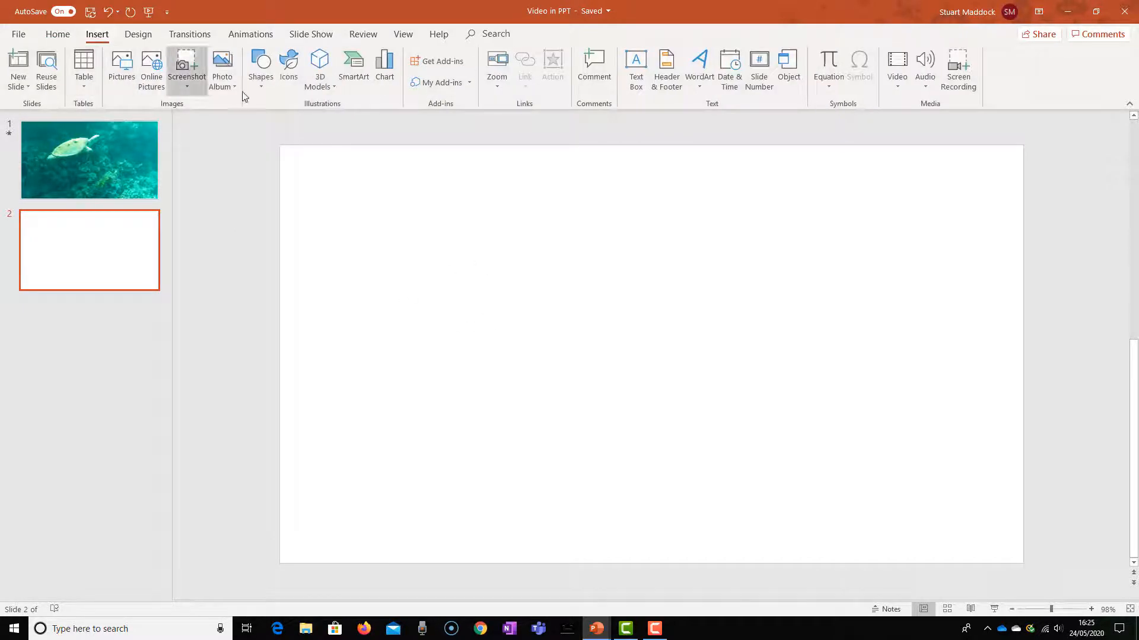
left_click(899, 90)
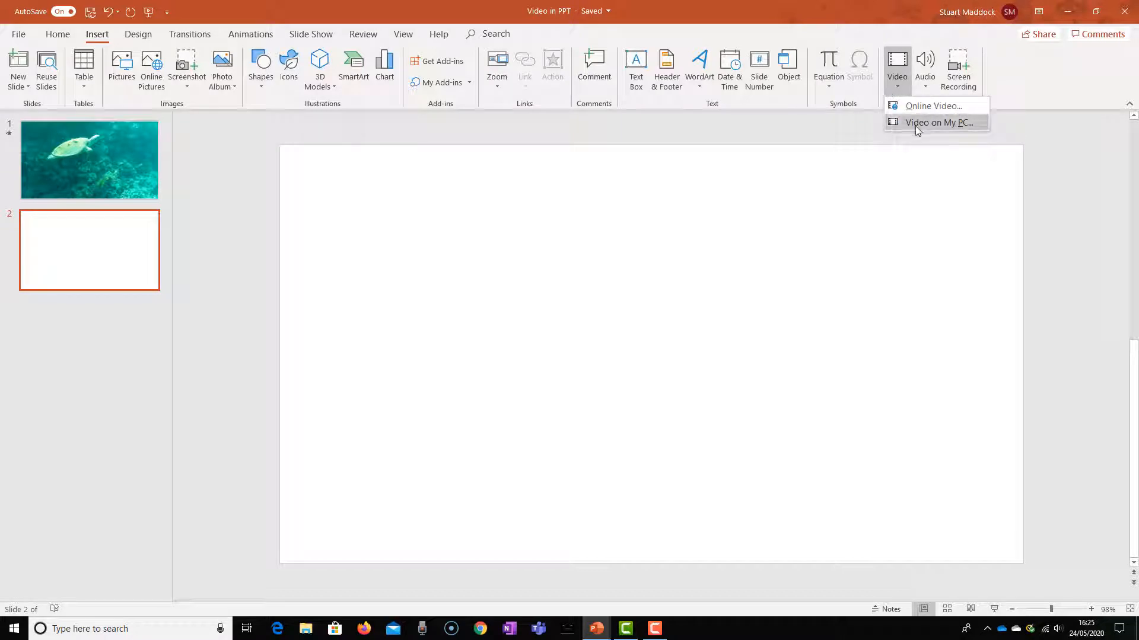
left_click(953, 123)
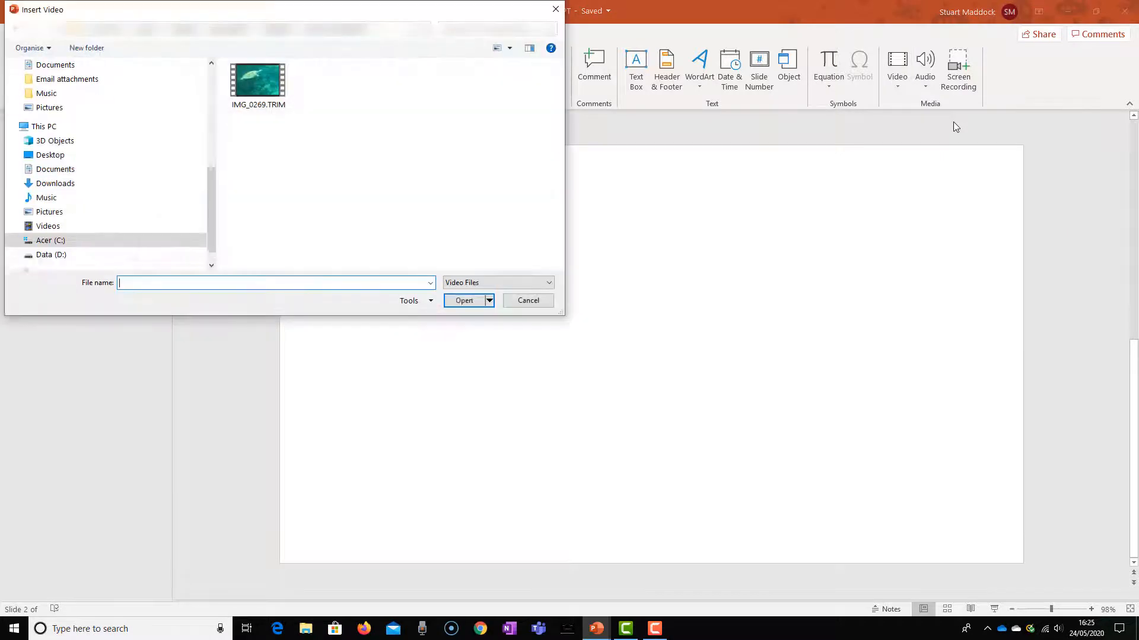
left_click(258, 82)
Insert the turtle video onto slide 2 and show its playback settings
left_click(463, 300)
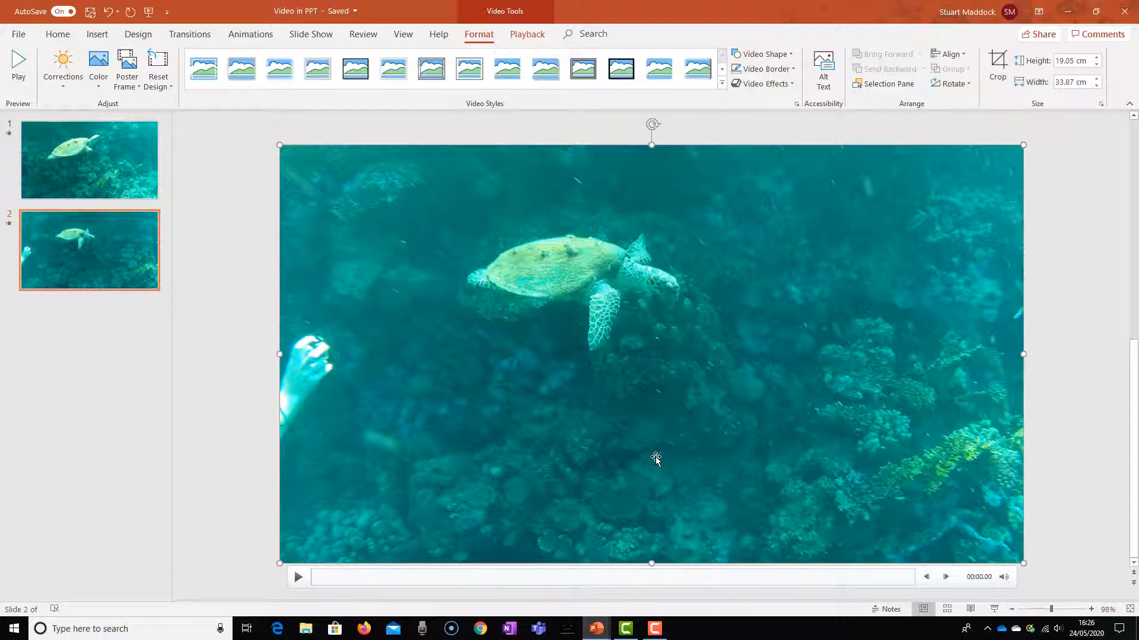
left_click(527, 34)
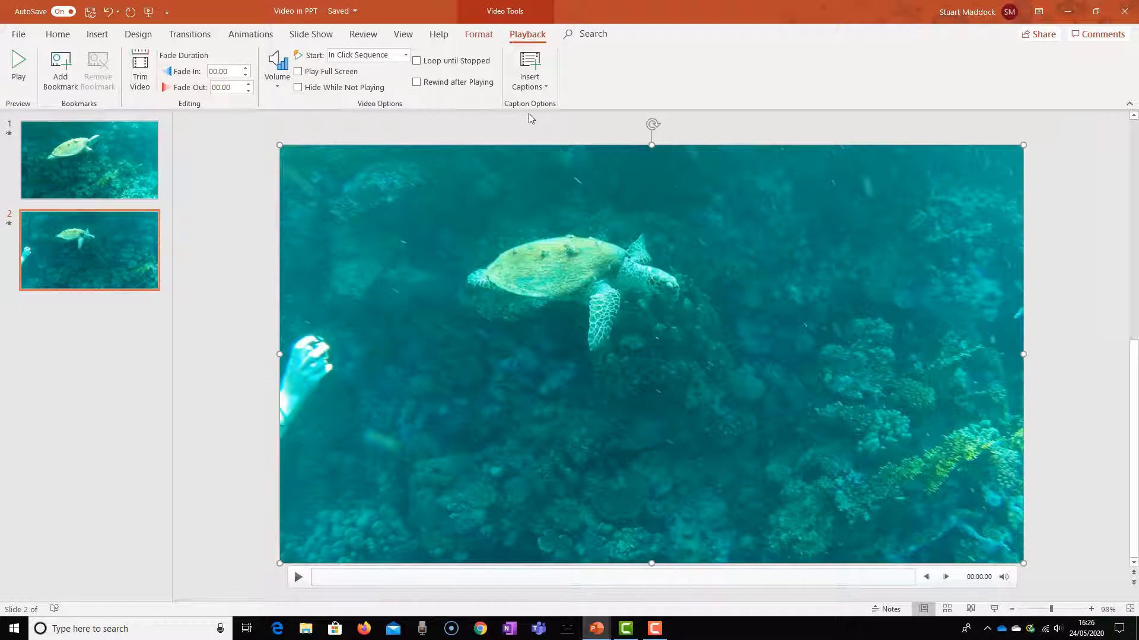
Cancel the first trim dialog and reopen trimming from the video's right-click mini toolbar
left_click(139, 79)
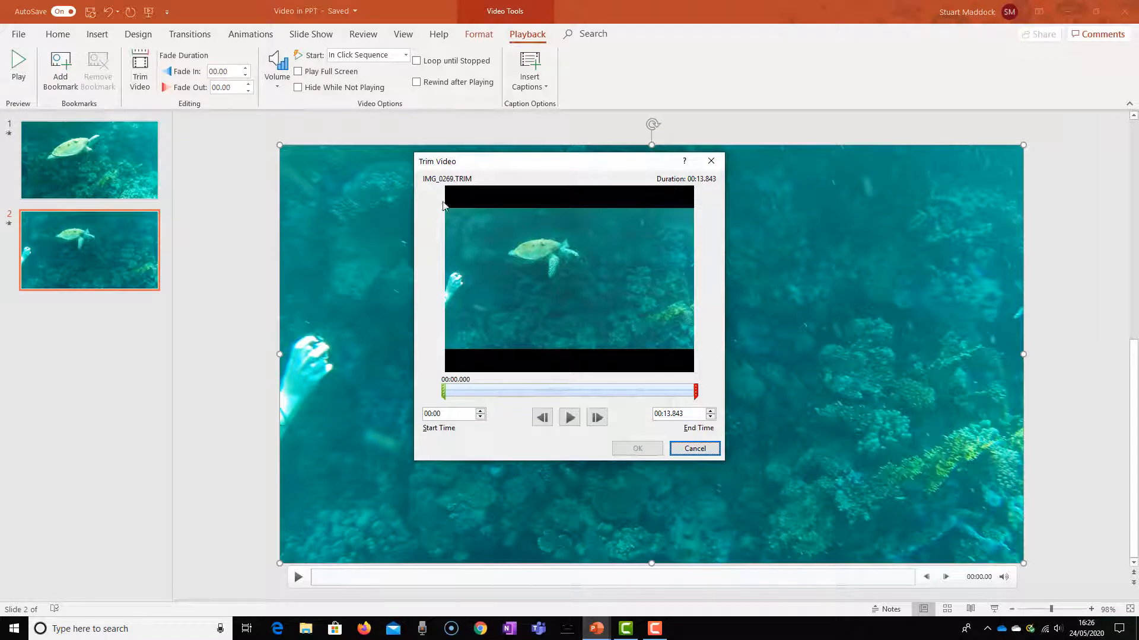
left_click(695, 449)
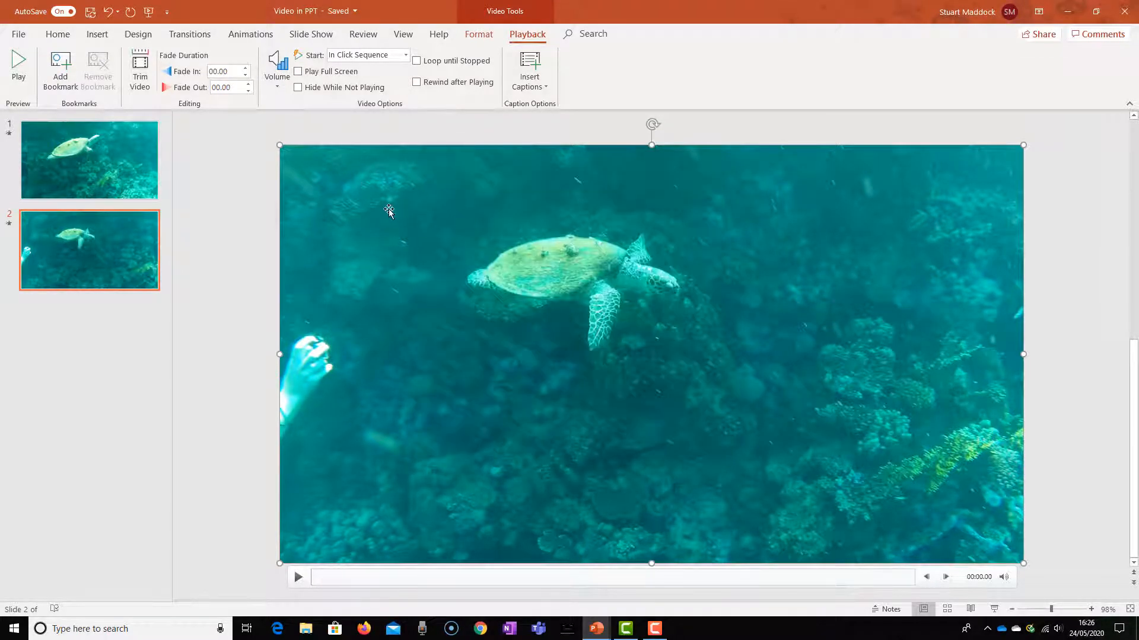
left_click(259, 276)
left_click(520, 333)
right_click(541, 309)
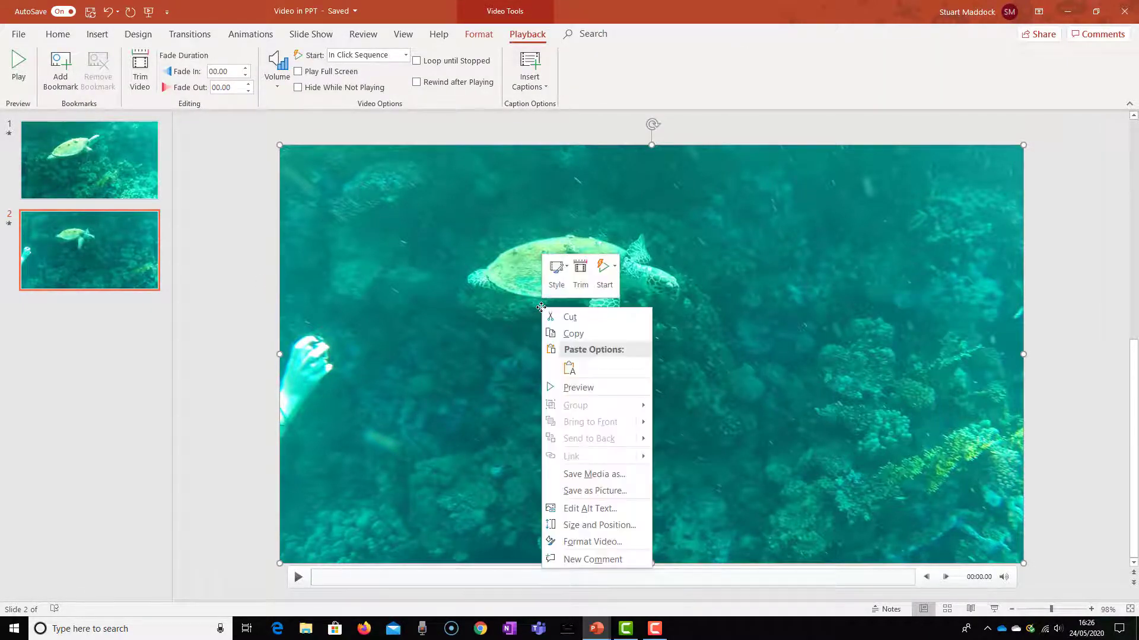
left_click(581, 272)
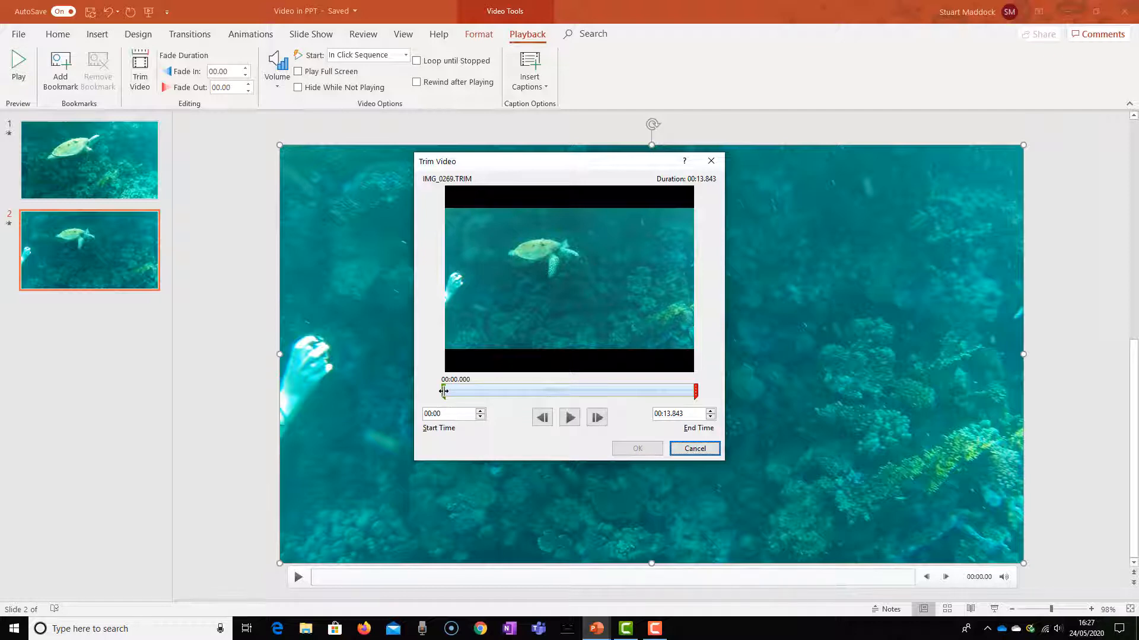
Drag the clip's start marker out to about 3 seconds, checking the final frame
mouse_move(443, 392)
left_mouse_down()
mouse_move(488, 391)
mouse_move(443, 392)
left_mouse_up()
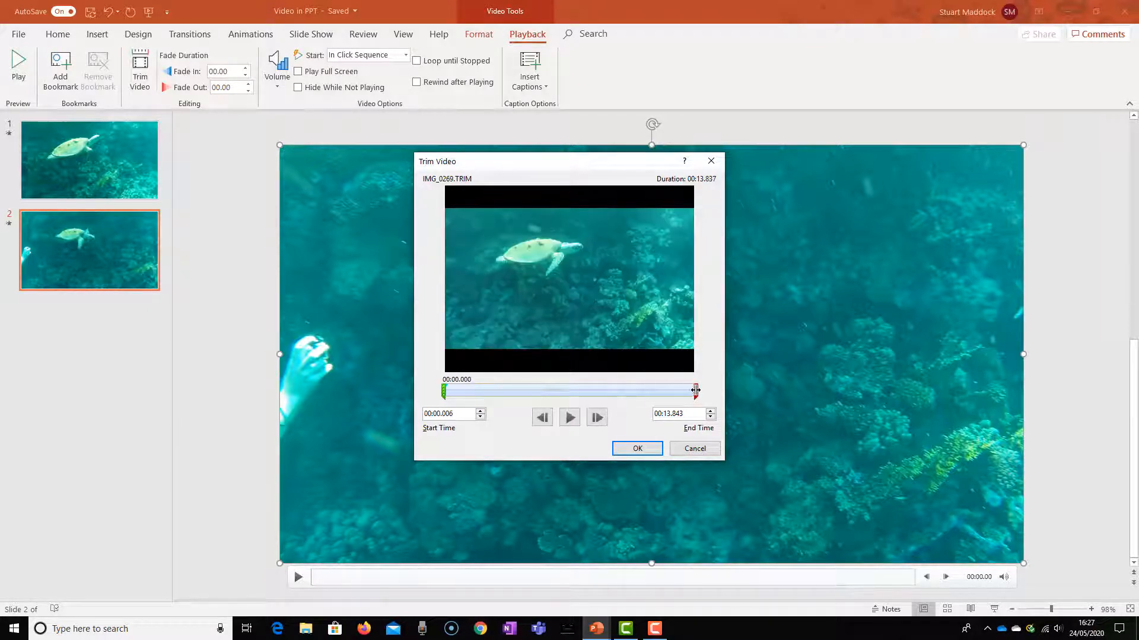
left_click_drag(696, 391, 695, 391)
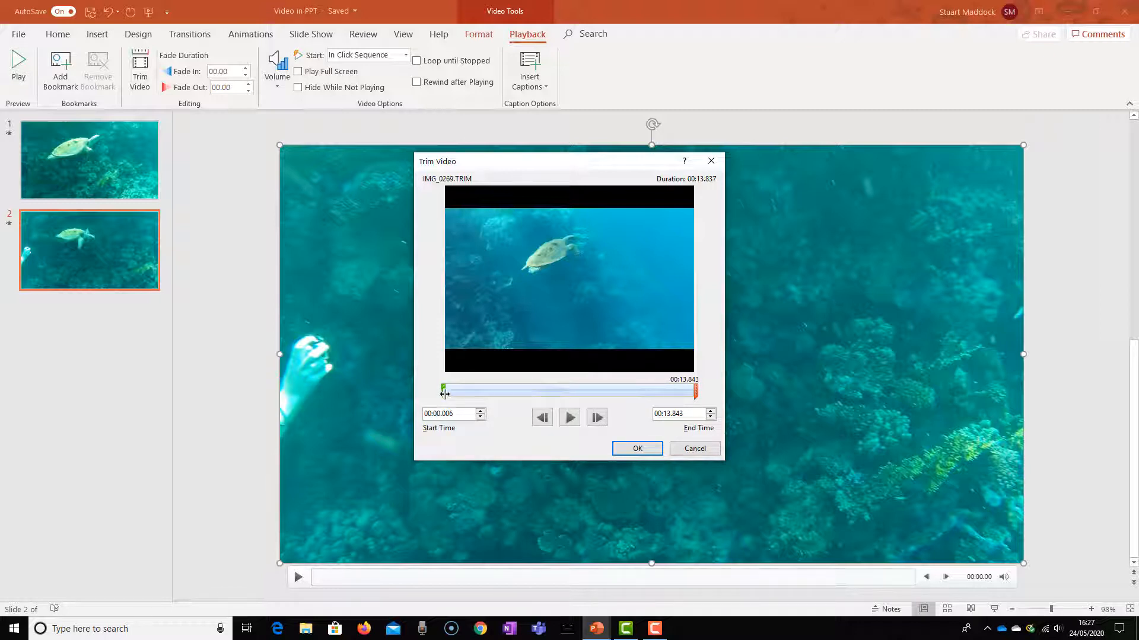
left_click_drag(442, 392, 489, 393)
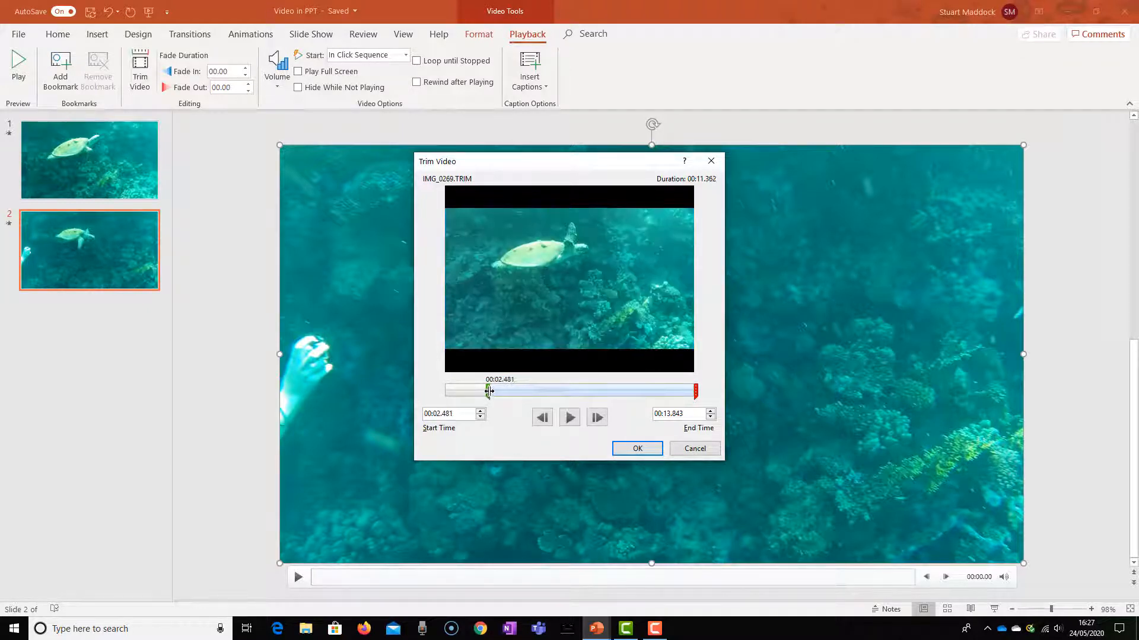
left_click_drag(489, 392, 499, 392)
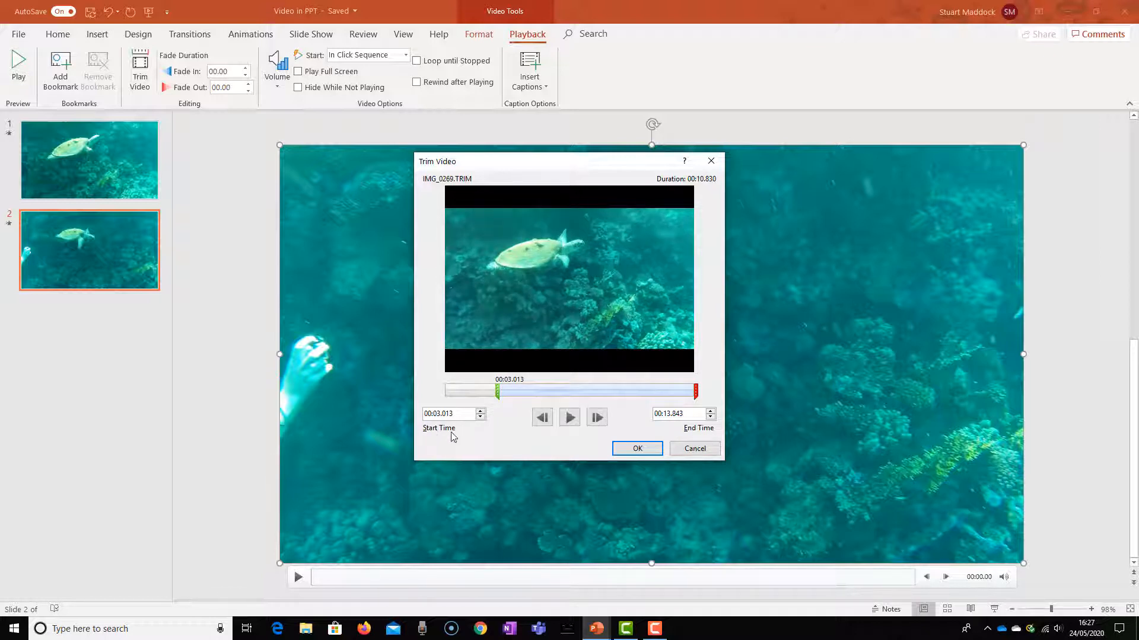
Nudge the start to 00:03.034, pull the end to about 12.5 seconds and preview the clip
left_click(480, 410)
left_click_drag(695, 390, 672, 390)
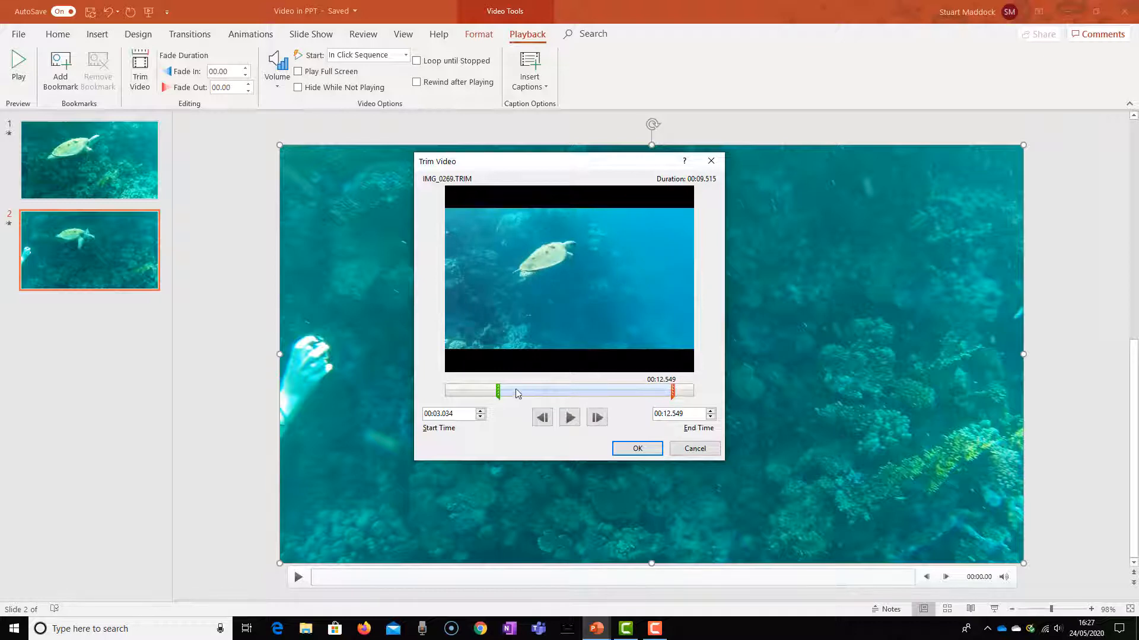
left_click(570, 417)
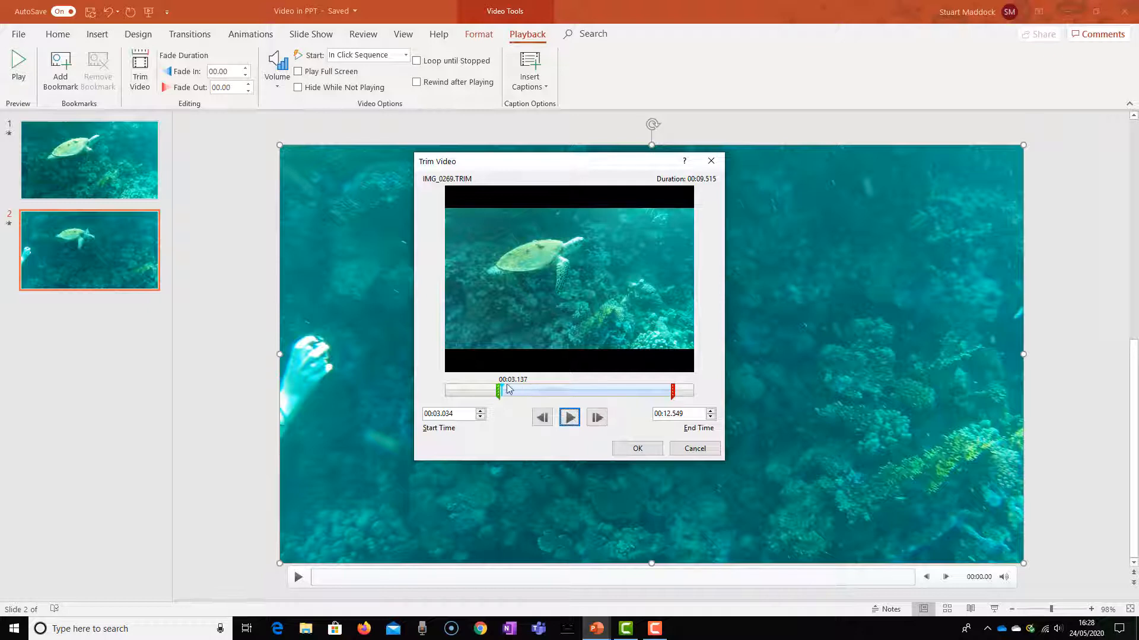
Apply the trim, then set the video to loop until stopped and start automatically
left_click(637, 448)
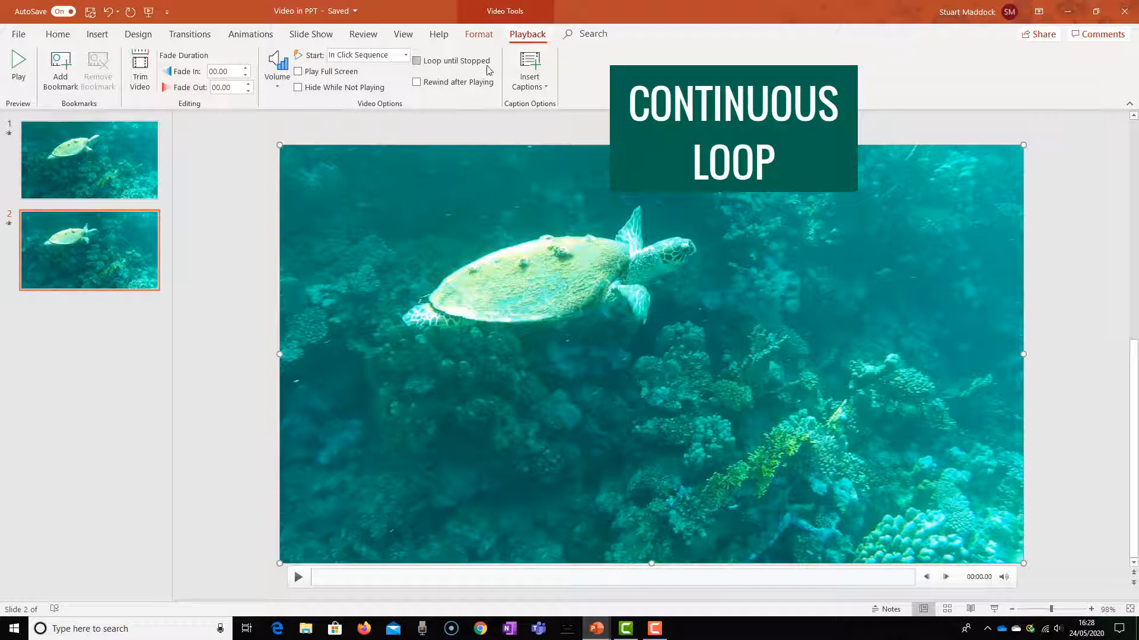
left_click(417, 64)
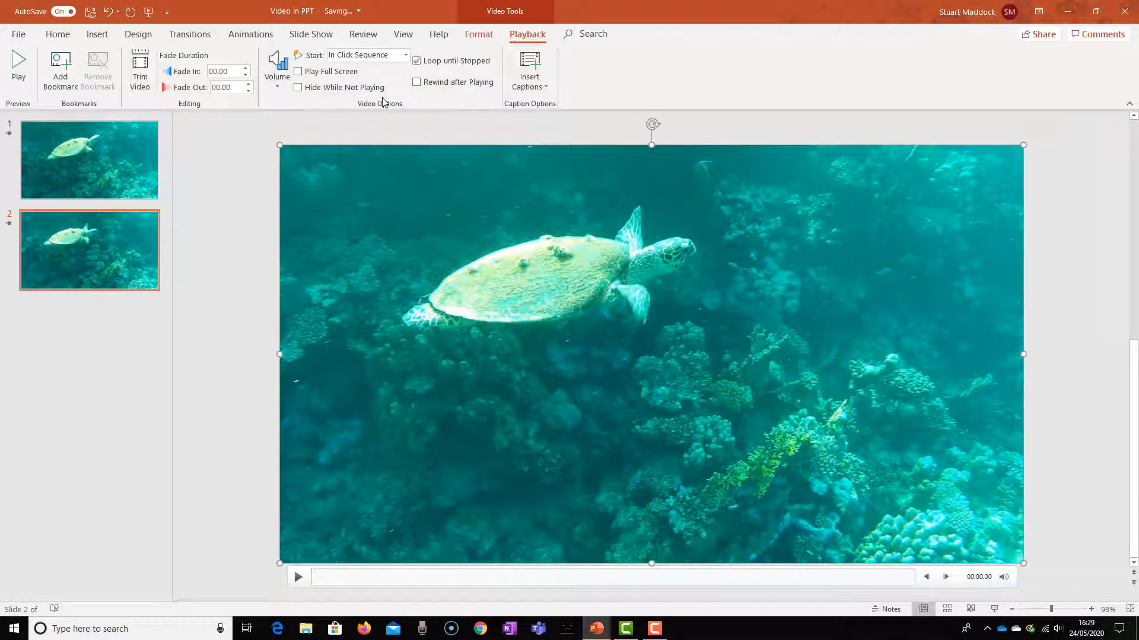
left_click(406, 55)
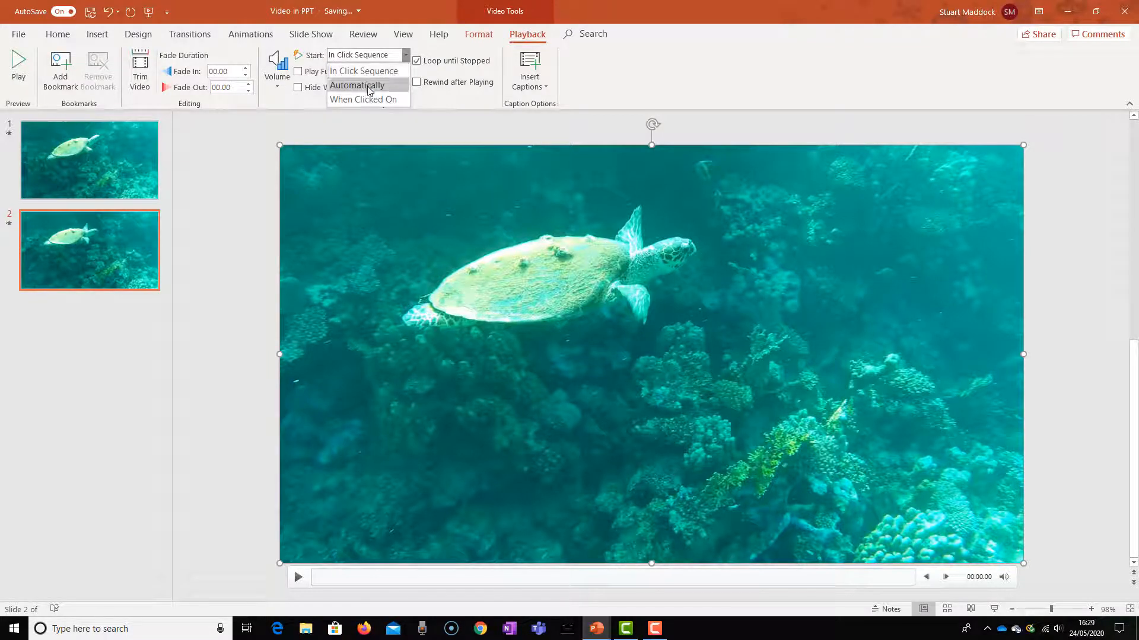
left_click(369, 87)
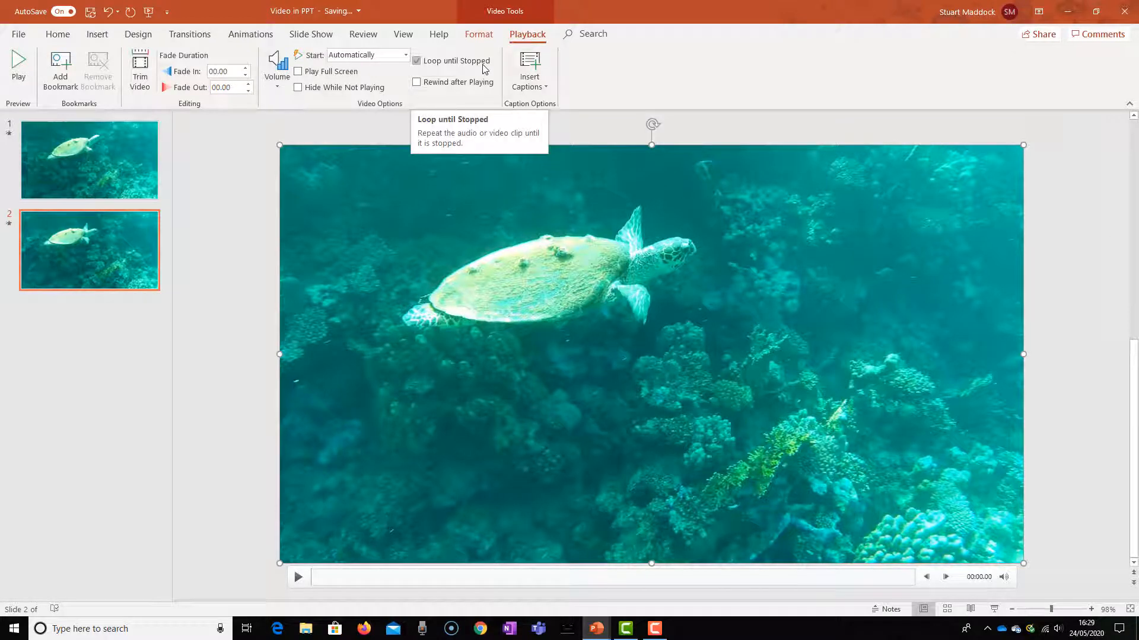
left_click(298, 72)
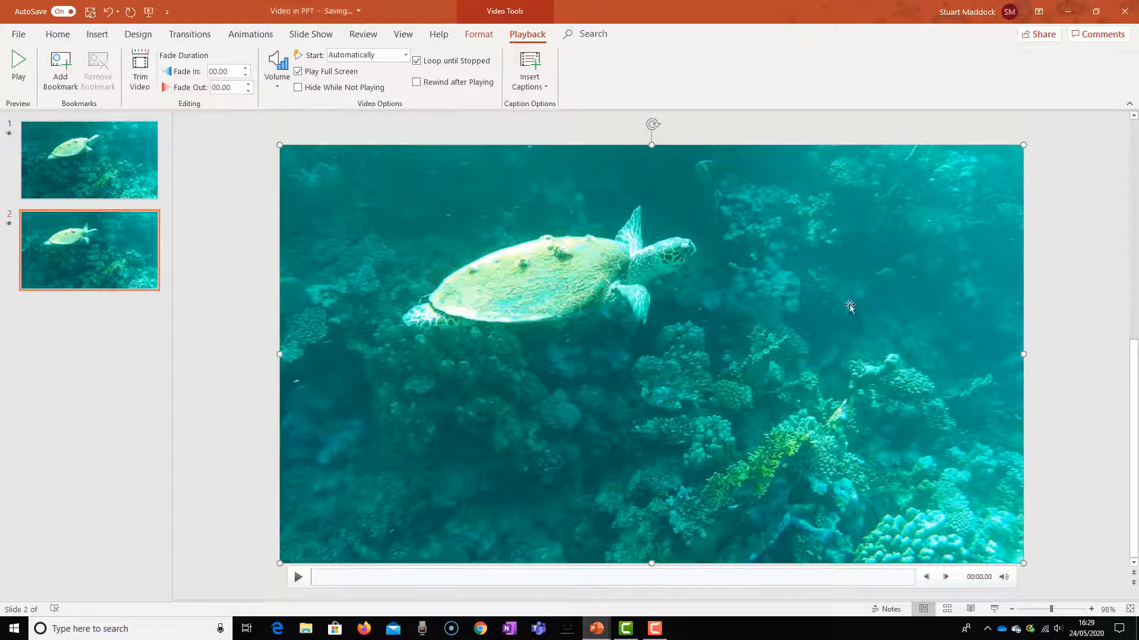